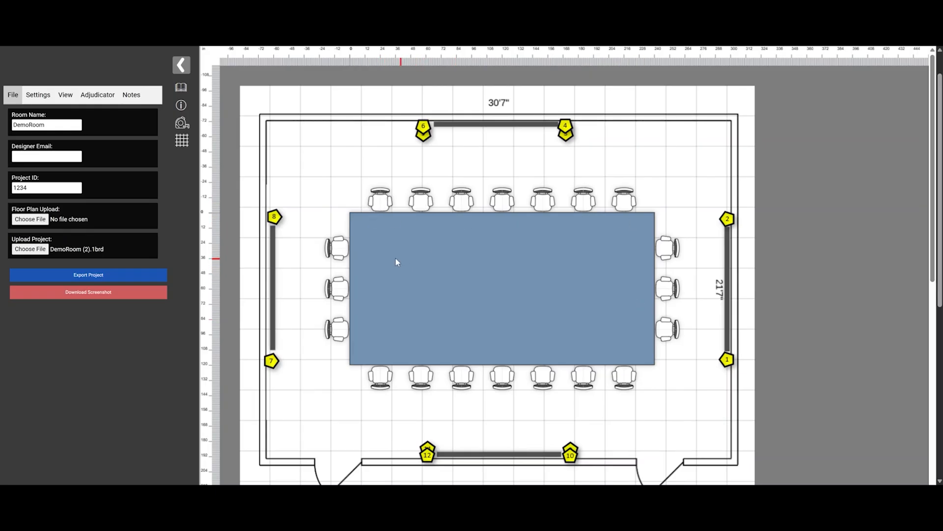
# - Add a microphone device above the left half of the table at about X 47.1, Y 55.8 in, rotated to 180° pan
pyautogui.click(40, 101)
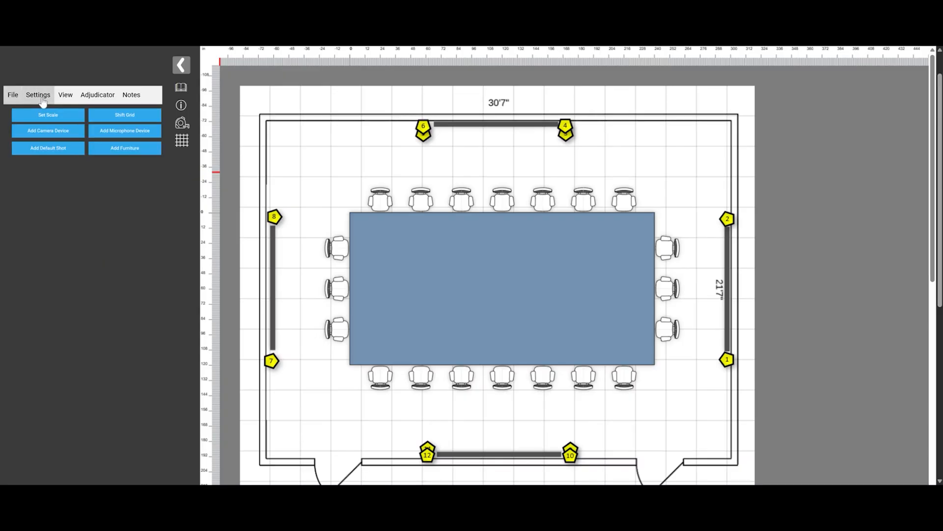
pyautogui.click(117, 134)
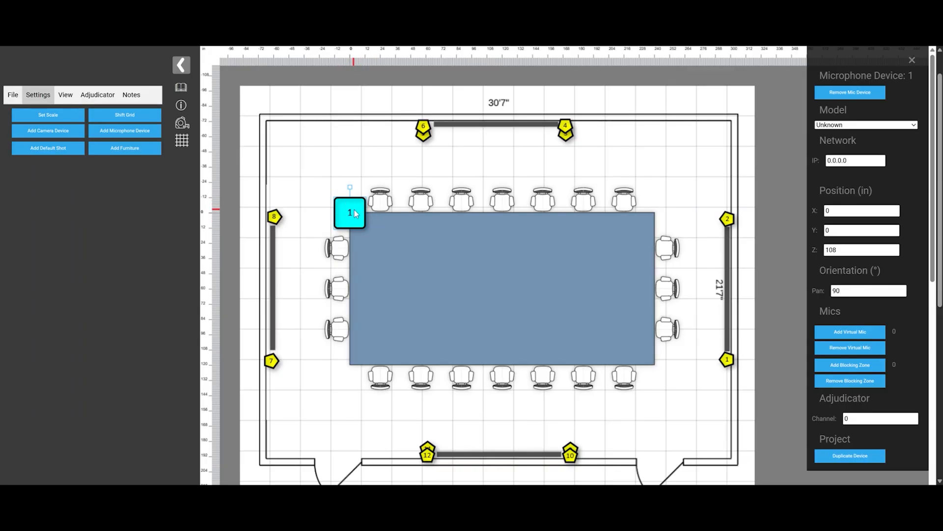
pyautogui.moveTo(358, 214); pyautogui.dragTo(418, 288)
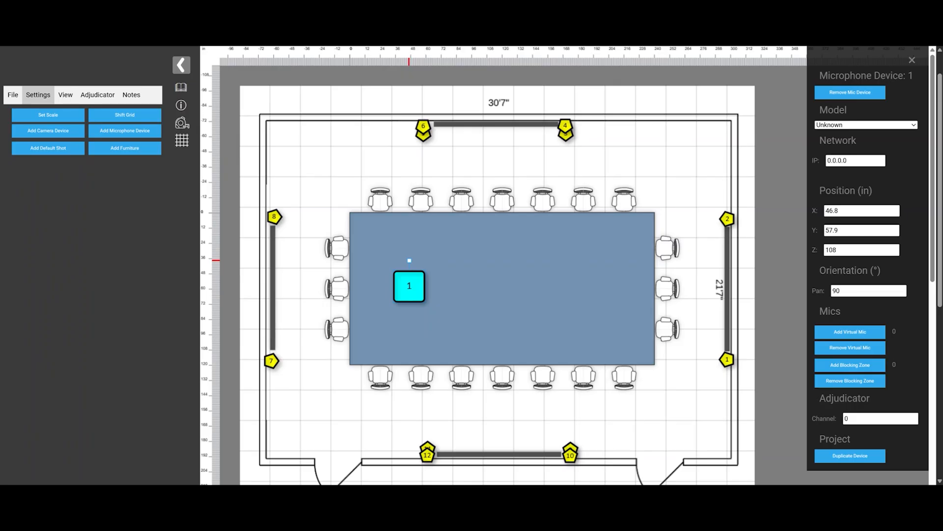
pyautogui.moveTo(409, 260); pyautogui.dragTo(412, 288)
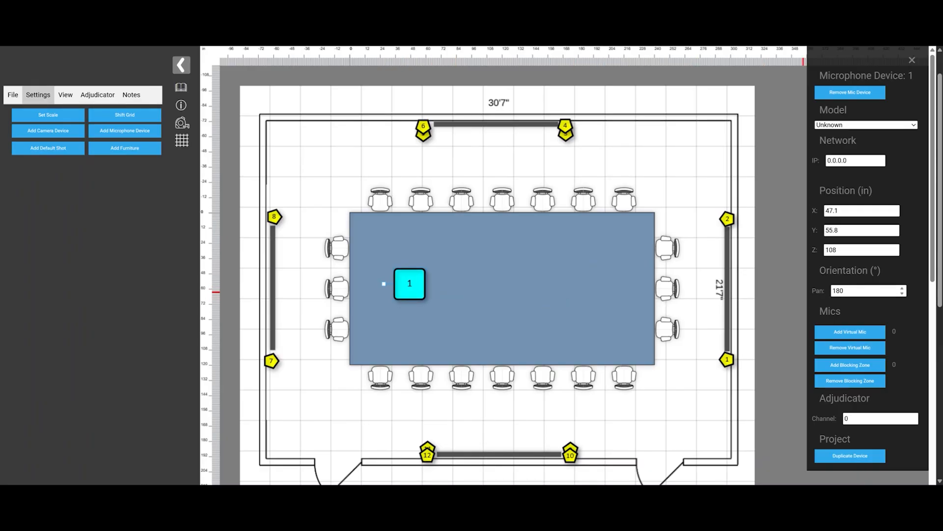
# - Nudge the microphone device's pan up to 185° and step it back to 180°
pyautogui.click(903, 288)
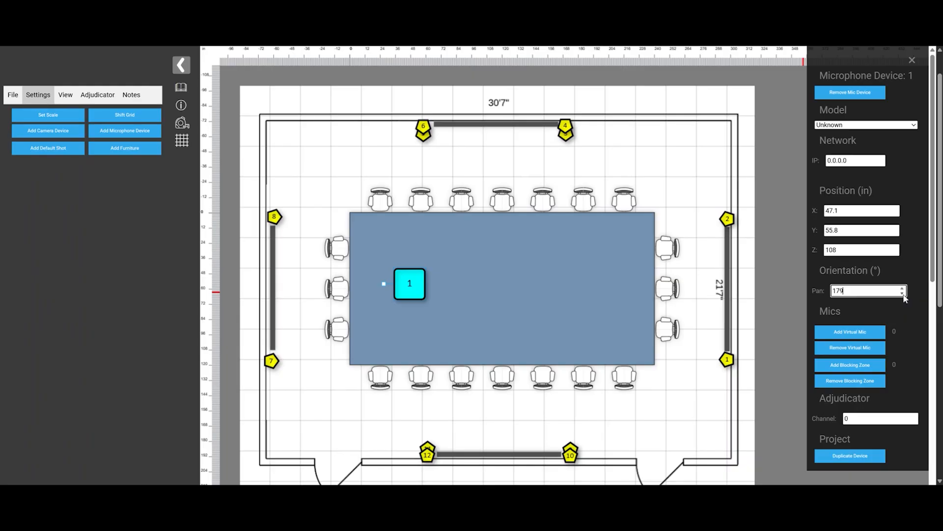
pyautogui.click(903, 288)
pyautogui.click(902, 288)
pyautogui.click(902, 289)
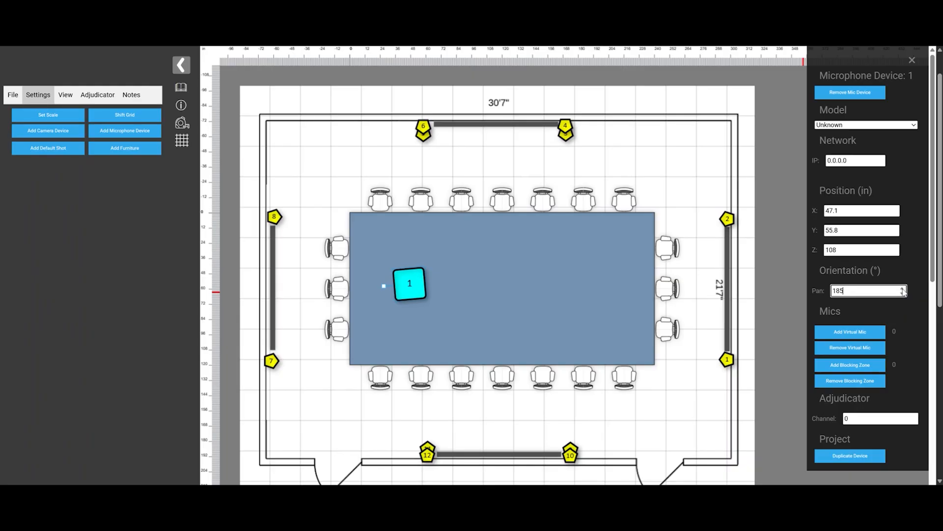
pyautogui.click(902, 294)
pyautogui.click(903, 294)
pyautogui.click(903, 294)
pyautogui.click(902, 294)
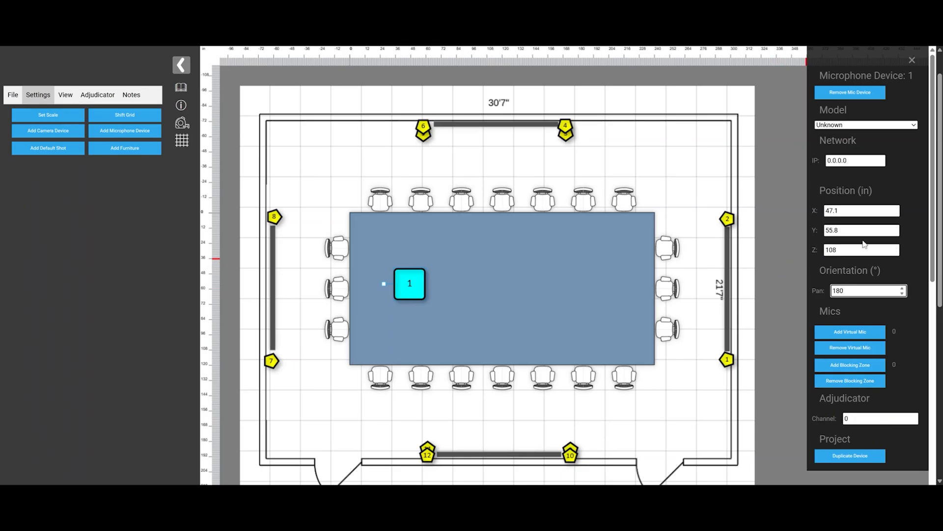
# - Set the model of microphone device 1 to Sennheiser TCC2
pyautogui.click(875, 124)
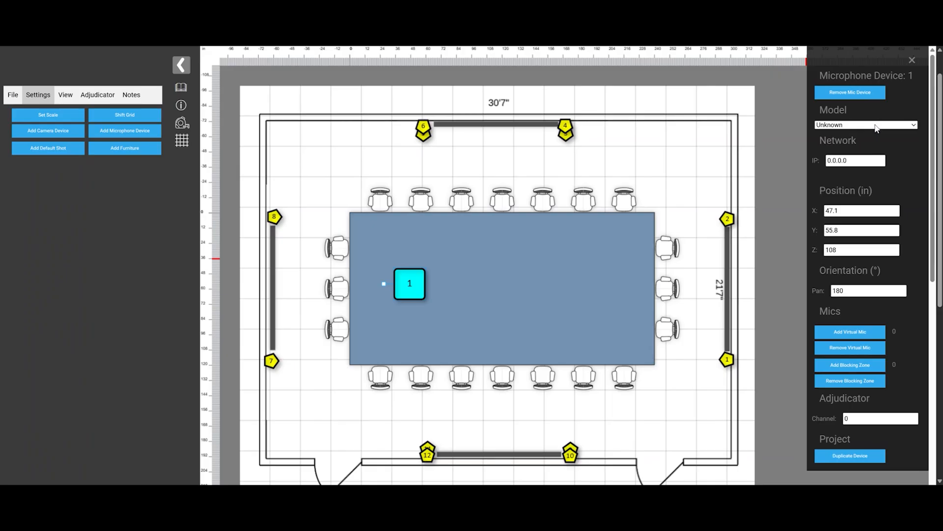
pyautogui.scroll(1, 879, 135)
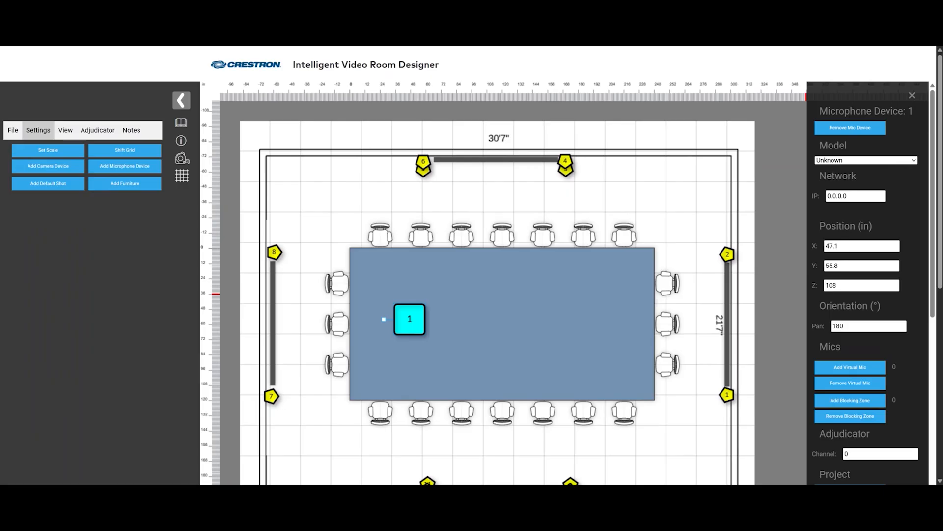
pyautogui.click(865, 160)
# - Add a second microphone device above the right half of the table at about X 198.3, Y 56.9 in, with 180° pan
pyautogui.scroll(2, 604, 286)
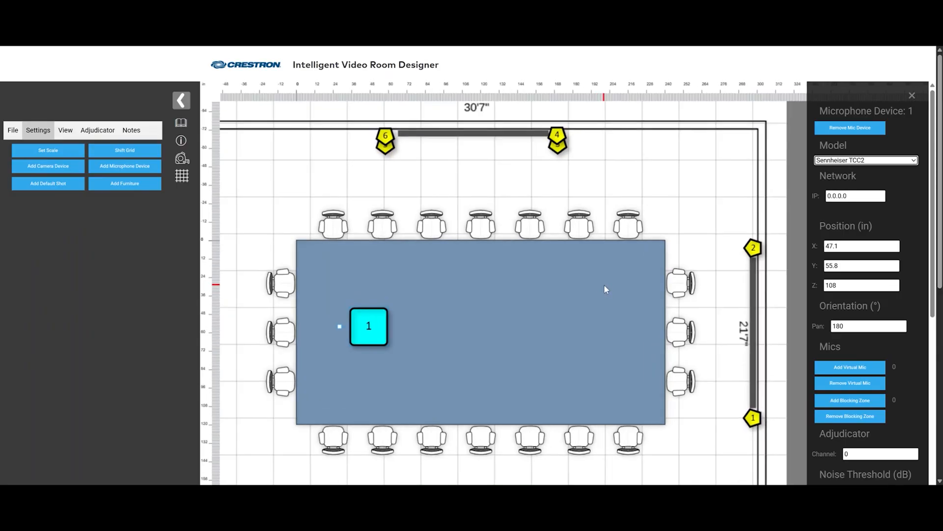
pyautogui.scroll(-2, 604, 285)
pyautogui.scroll(-2, 603, 284)
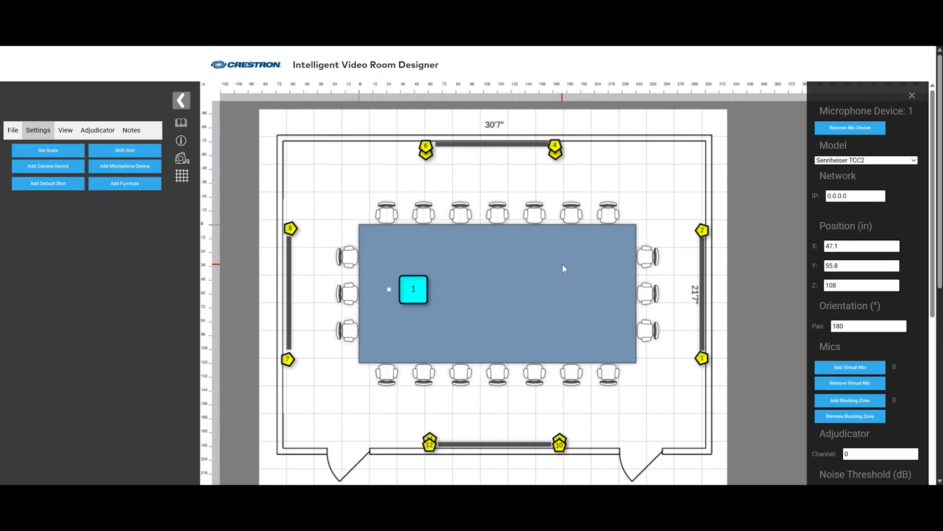
pyautogui.click(108, 168)
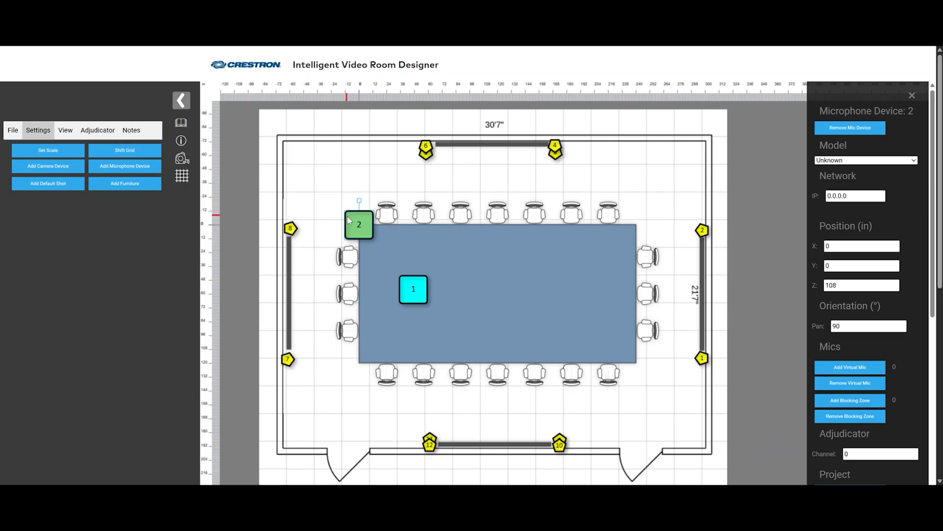
pyautogui.moveTo(359, 225); pyautogui.dragTo(556, 290)
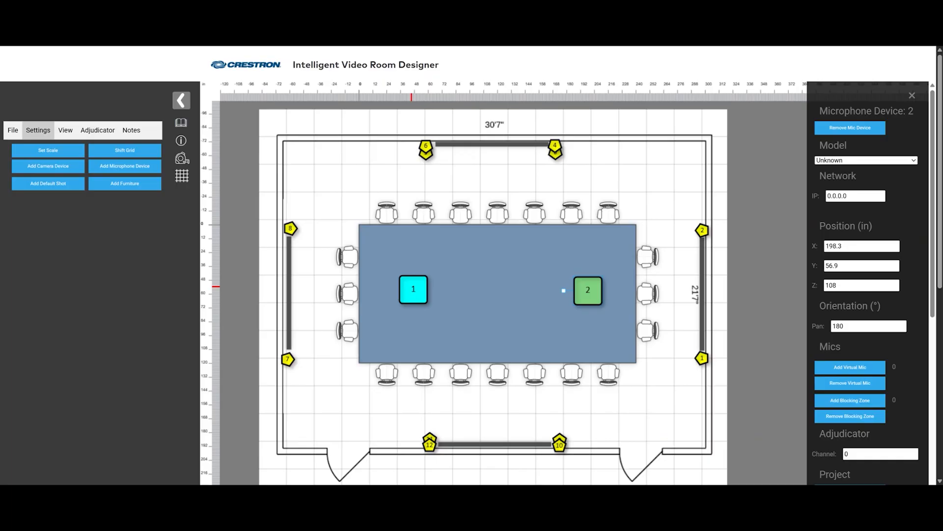
# - Add eleven virtual mics to microphone device 1 and place one on each chair around the left half of the table
pyautogui.click(412, 290)
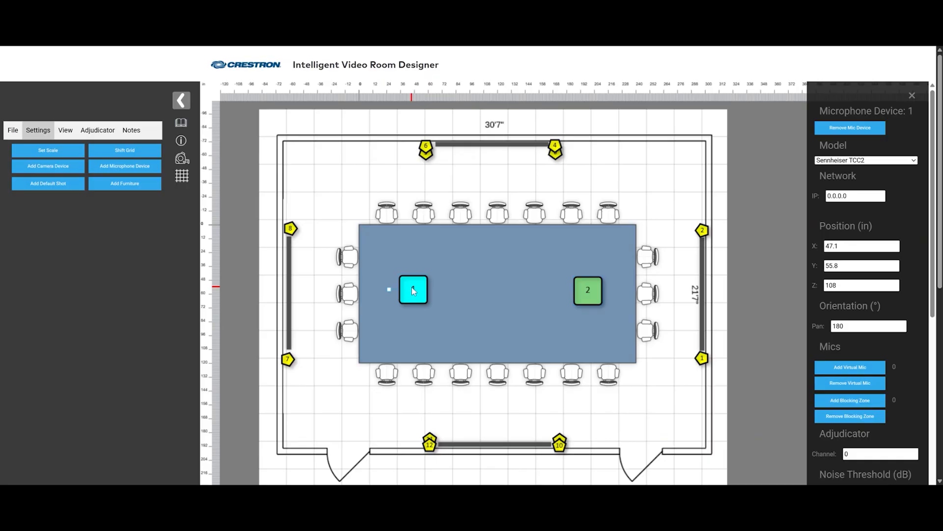
pyautogui.click(867, 371)
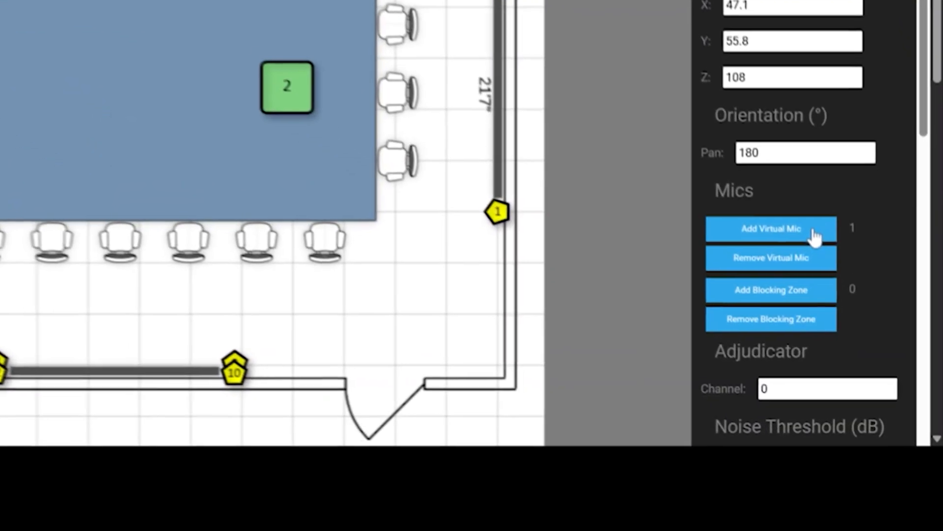
pyautogui.click(812, 236)
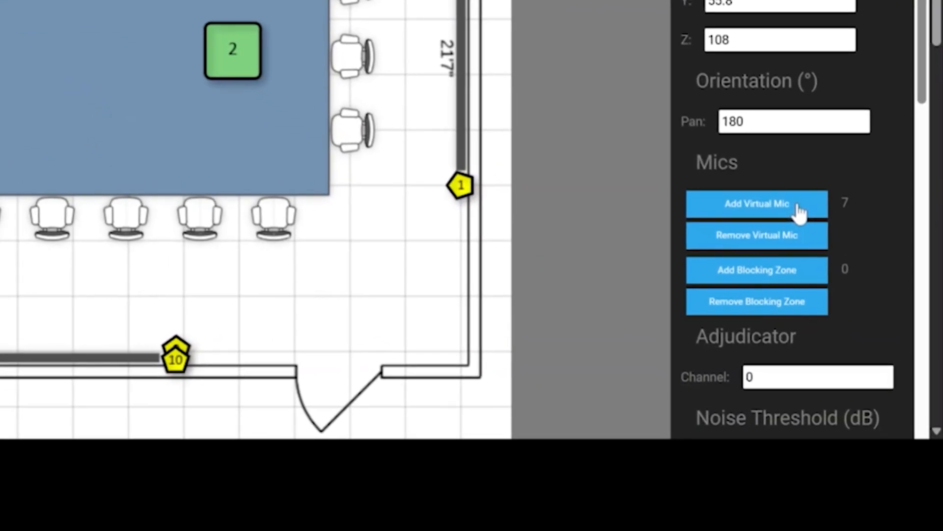
pyautogui.click(798, 206)
pyautogui.click(798, 205)
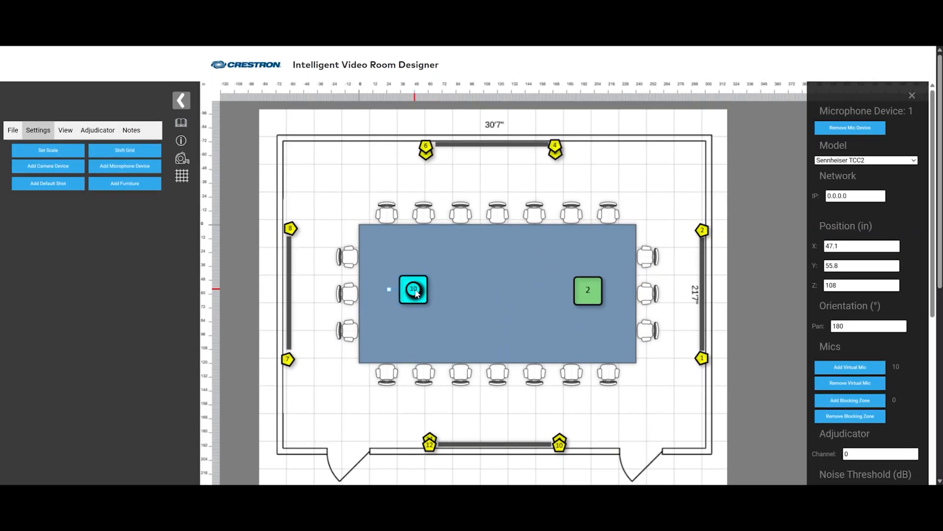
pyautogui.moveTo(415, 290); pyautogui.dragTo(498, 215)
pyautogui.moveTo(416, 290); pyautogui.dragTo(461, 217)
pyautogui.moveTo(415, 290); pyautogui.dragTo(498, 373)
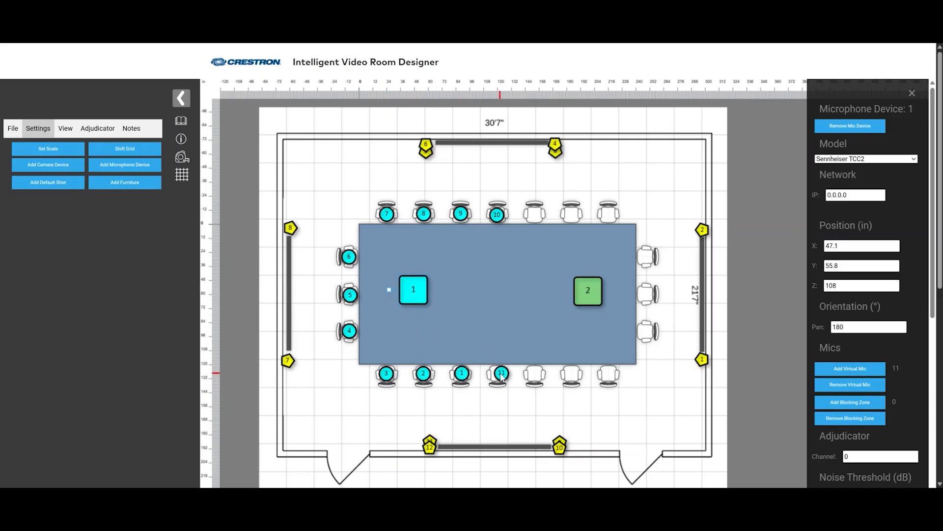
# - Add nine virtual mics to microphone device 2 and place one on each remaining chair around the right half of the table
pyautogui.click(594, 293)
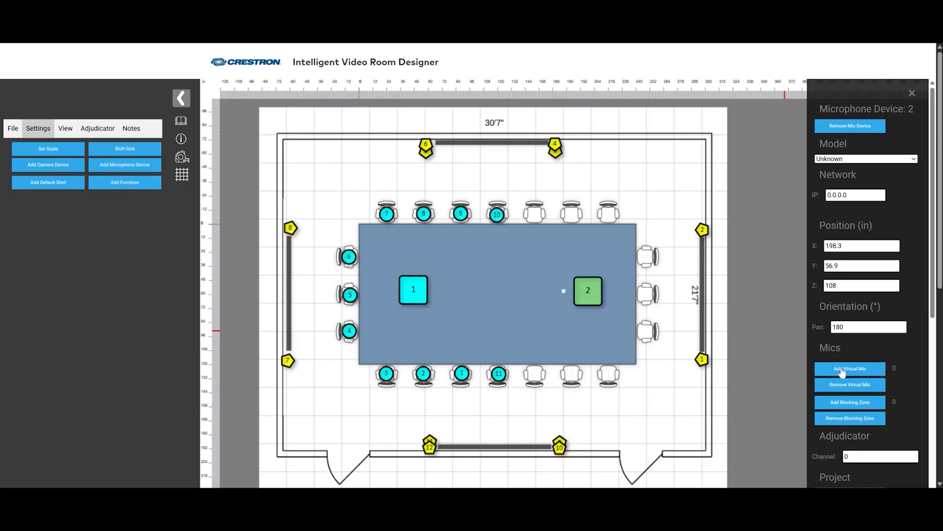
pyautogui.click(841, 370)
pyautogui.click(842, 370)
pyautogui.click(842, 371)
pyautogui.click(842, 371)
pyautogui.click(842, 371)
pyautogui.click(842, 371)
pyautogui.click(842, 369)
pyautogui.moveTo(588, 291); pyautogui.dragTo(535, 376)
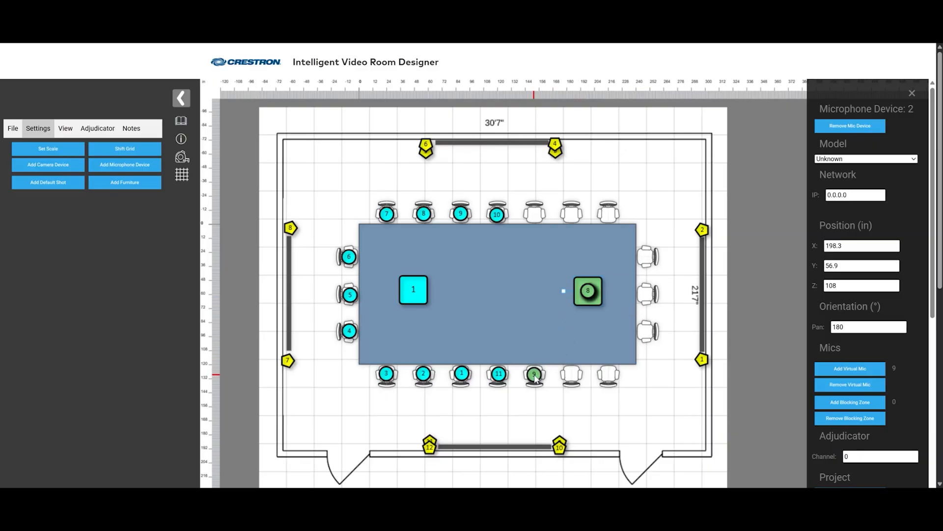
pyautogui.moveTo(588, 290); pyautogui.dragTo(535, 214)
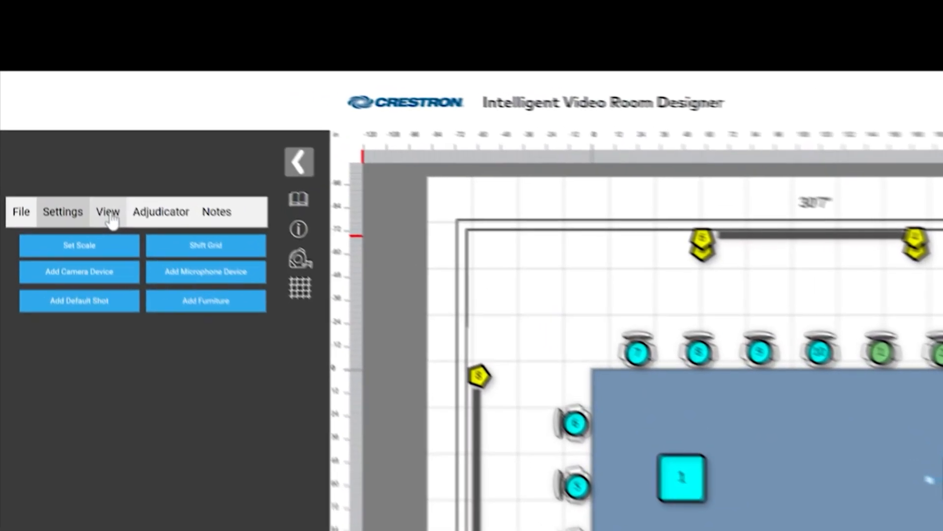
# - Turn on the proximity check and move microphone device 1 closer to the table's centre, to about X 58.1 in
pyautogui.click(110, 214)
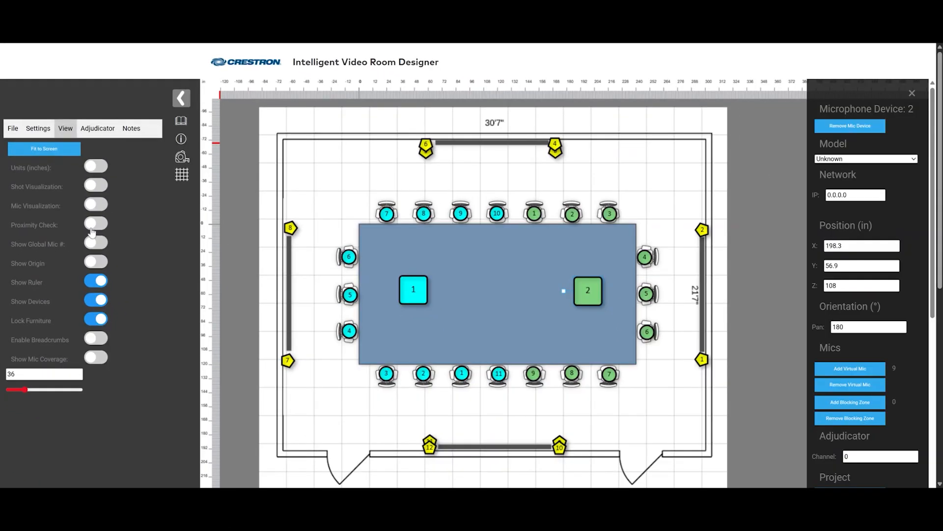
pyautogui.click(92, 226)
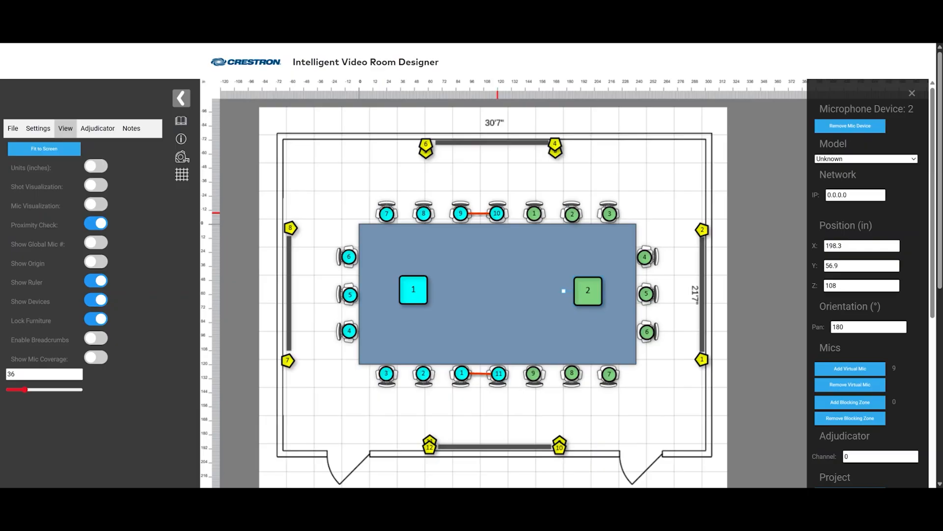
pyautogui.click(498, 213)
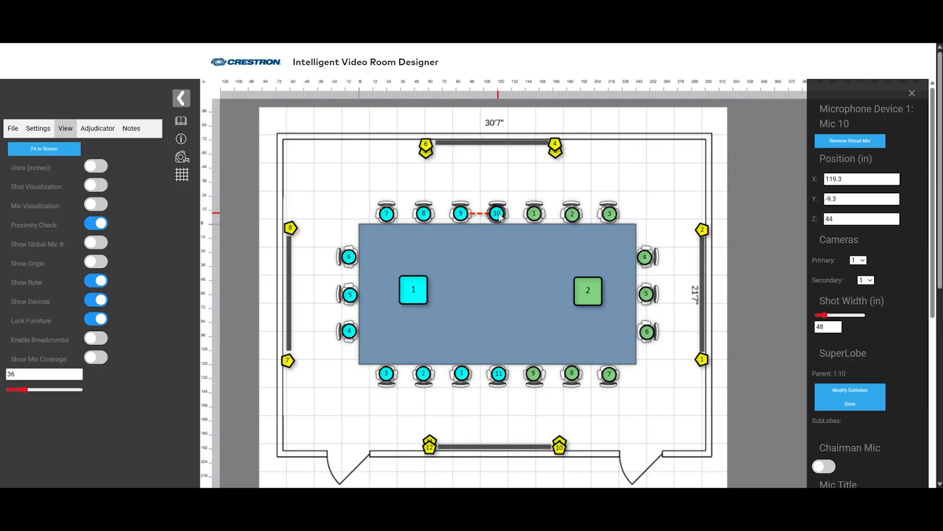
pyautogui.click(498, 264)
pyautogui.click(424, 291)
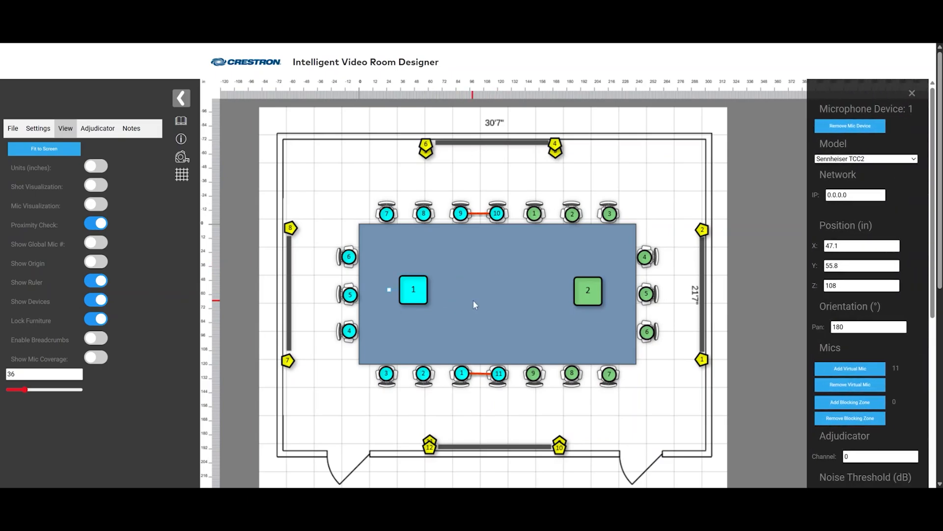
pyautogui.moveTo(498, 215); pyautogui.dragTo(497, 215)
pyautogui.moveTo(411, 291); pyautogui.dragTo(423, 291)
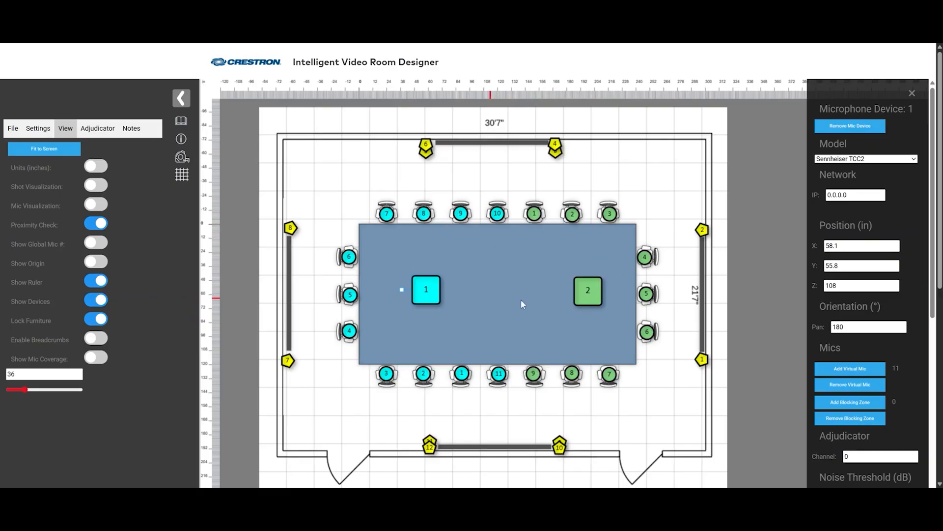
# - Examine microphone device 2's virtual mics 1 to 6 one by one, along the upper and right-hand chairs
pyautogui.click(534, 213)
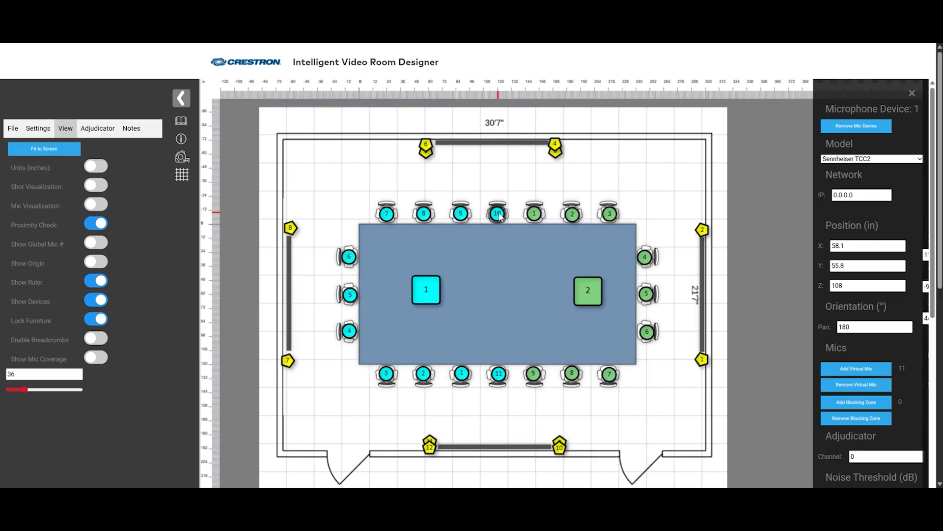
pyautogui.click(572, 215)
pyautogui.click(609, 215)
pyautogui.click(645, 257)
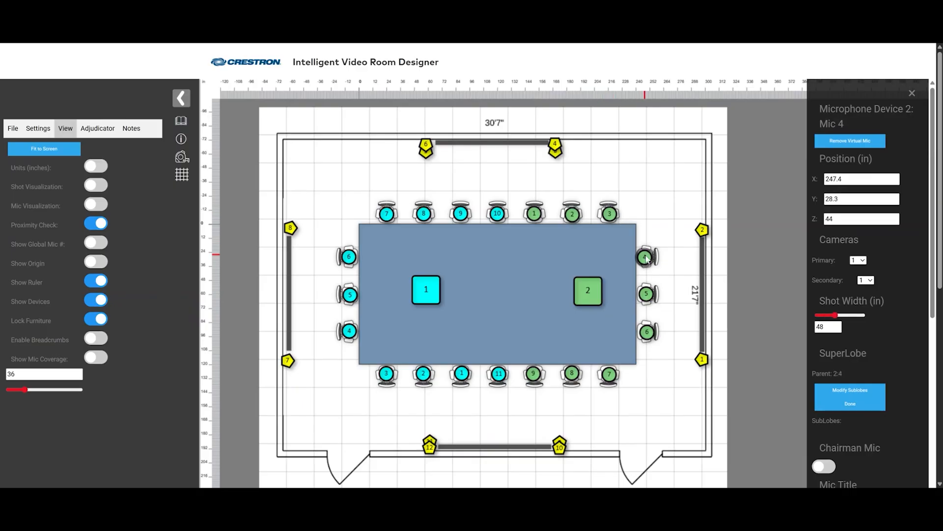
pyautogui.click(646, 293)
pyautogui.click(647, 331)
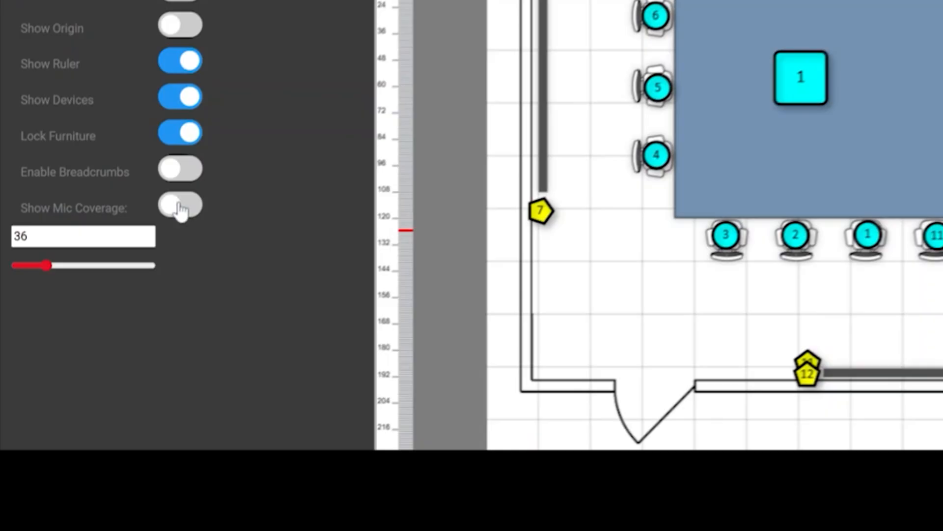
# - Show the mic coverage on the floor plan, reduce its size to 19, and clear the selection
pyautogui.click(180, 206)
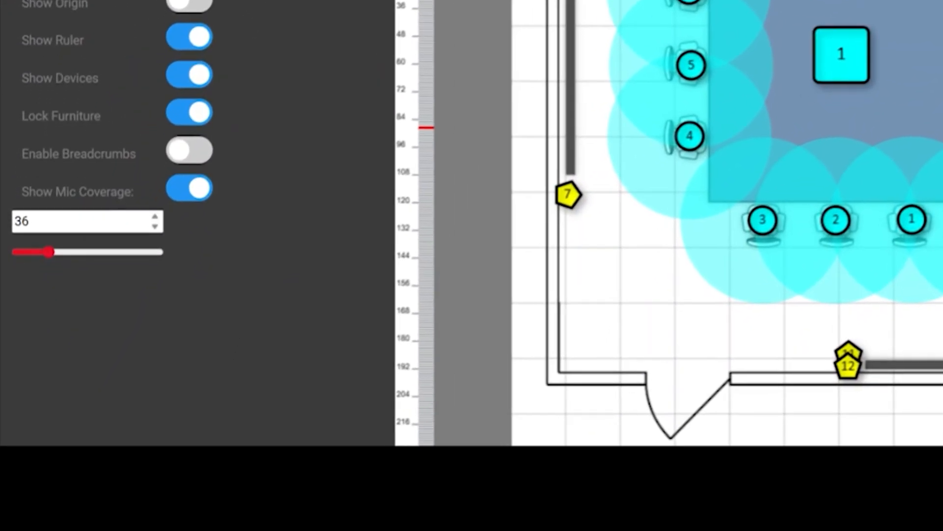
pyautogui.moveTo(47, 251); pyautogui.dragTo(31, 248)
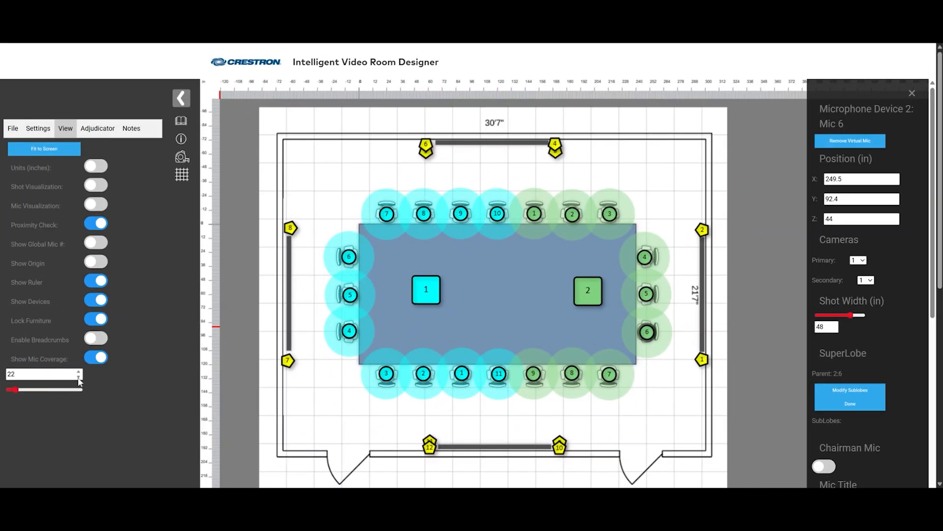
pyautogui.click(79, 377)
pyautogui.click(79, 378)
pyautogui.click(79, 377)
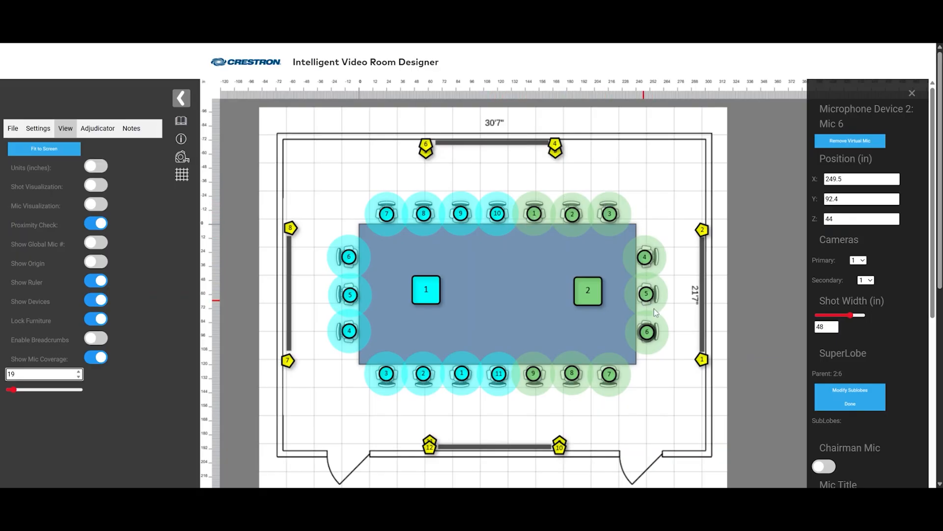
pyautogui.click(495, 292)
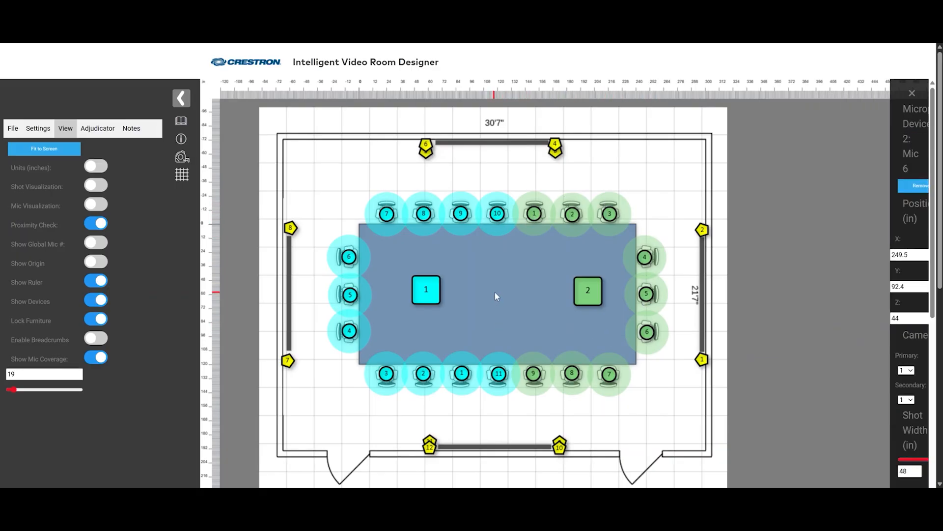